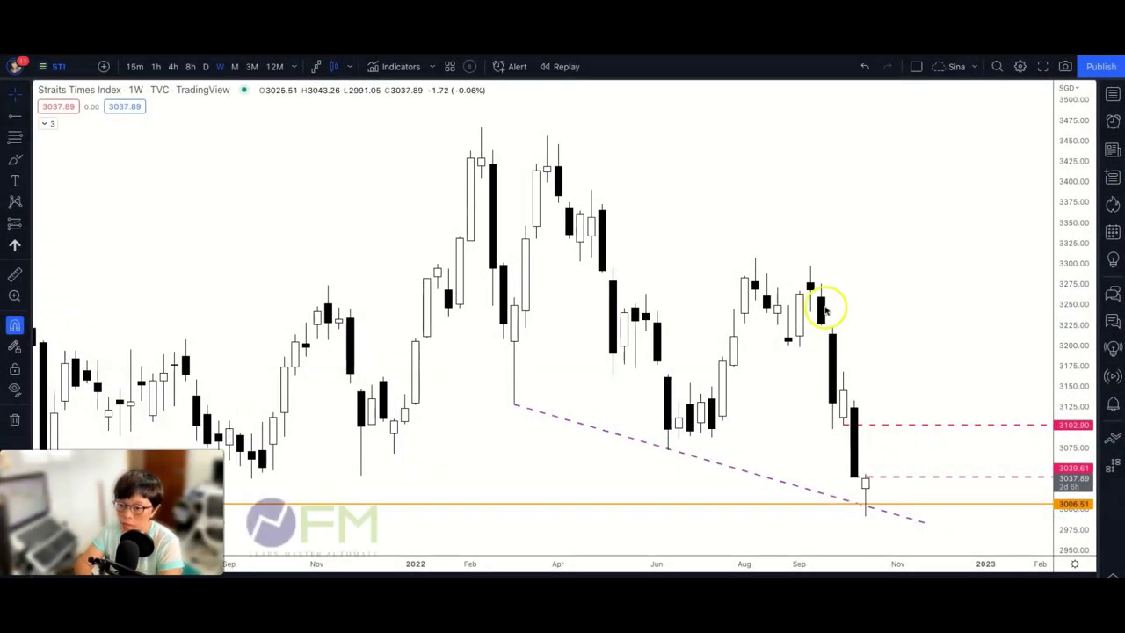
# - Zoom in on the most recent weekly candles at the dashed trendline near 3006.51
pyautogui.scroll(3, 783, 283)
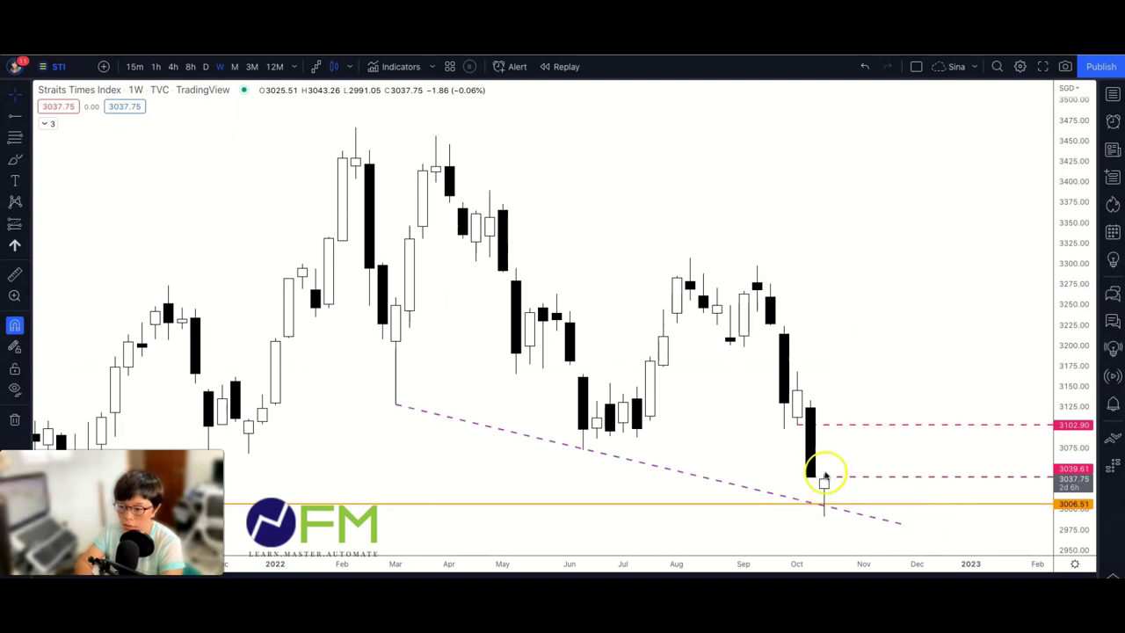
pyautogui.scroll(3, 844, 369)
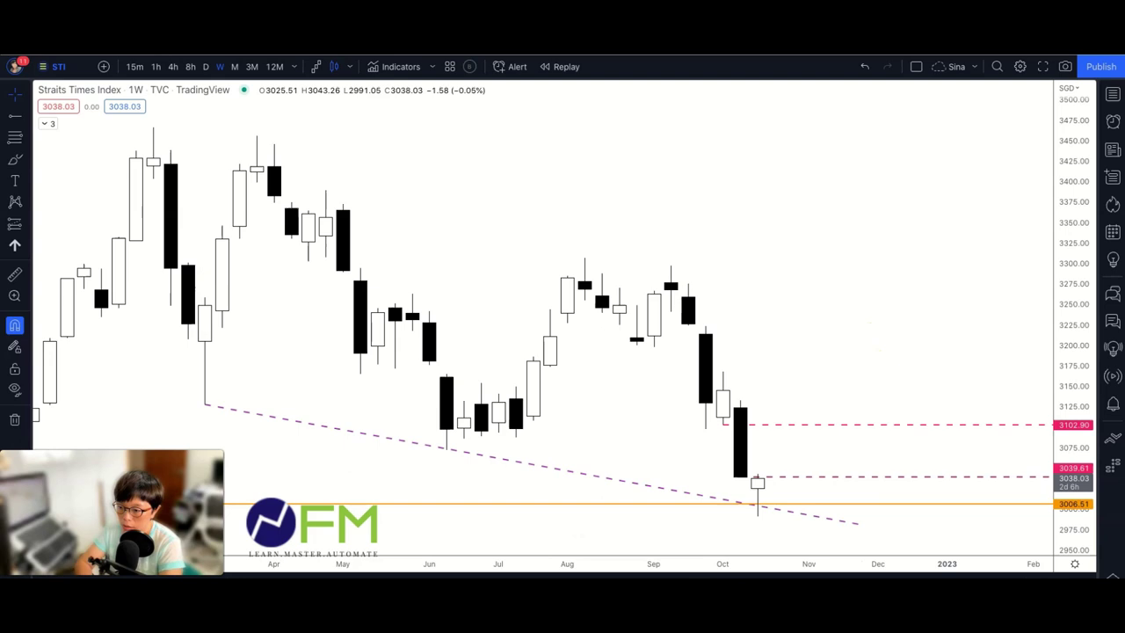
# - Circle the latest weekly candle in red and sketch a hammer's body and long lower wick
pyautogui.moveTo(745, 501)
pyautogui.mouseDown()
pyautogui.moveTo(779, 505)
pyautogui.moveTo(770, 469)
pyautogui.moveTo(745, 483)
pyautogui.moveTo(744, 515)
pyautogui.mouseUp()
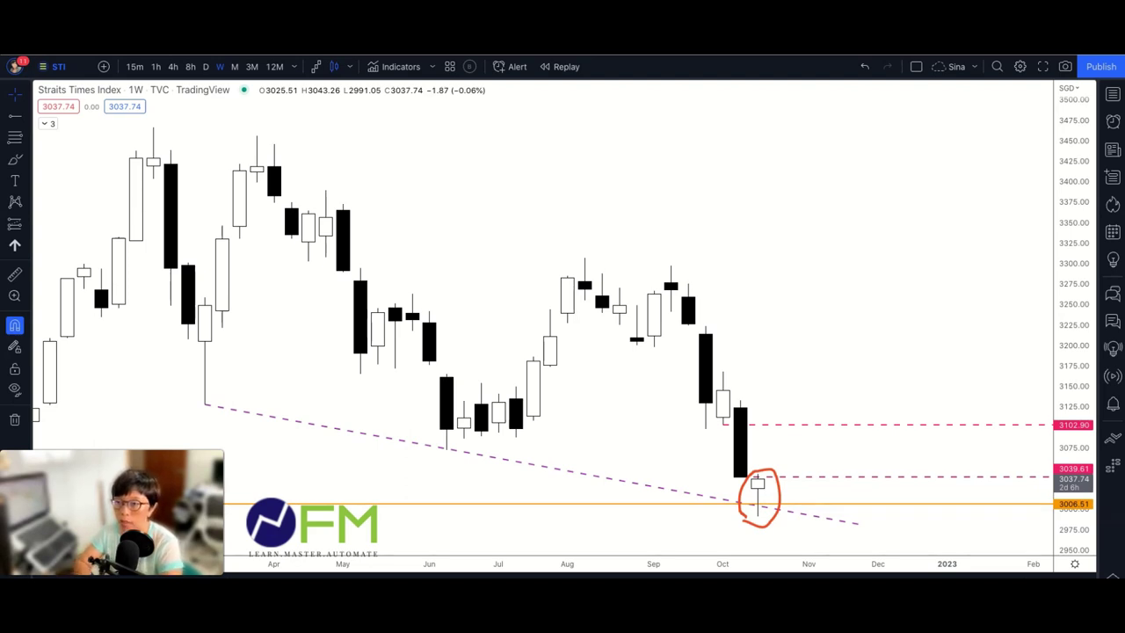
pyautogui.moveTo(762, 151)
pyautogui.mouseDown()
pyautogui.moveTo(763, 167)
pyautogui.moveTo(763, 147)
pyautogui.moveTo(794, 149)
pyautogui.mouseUp()
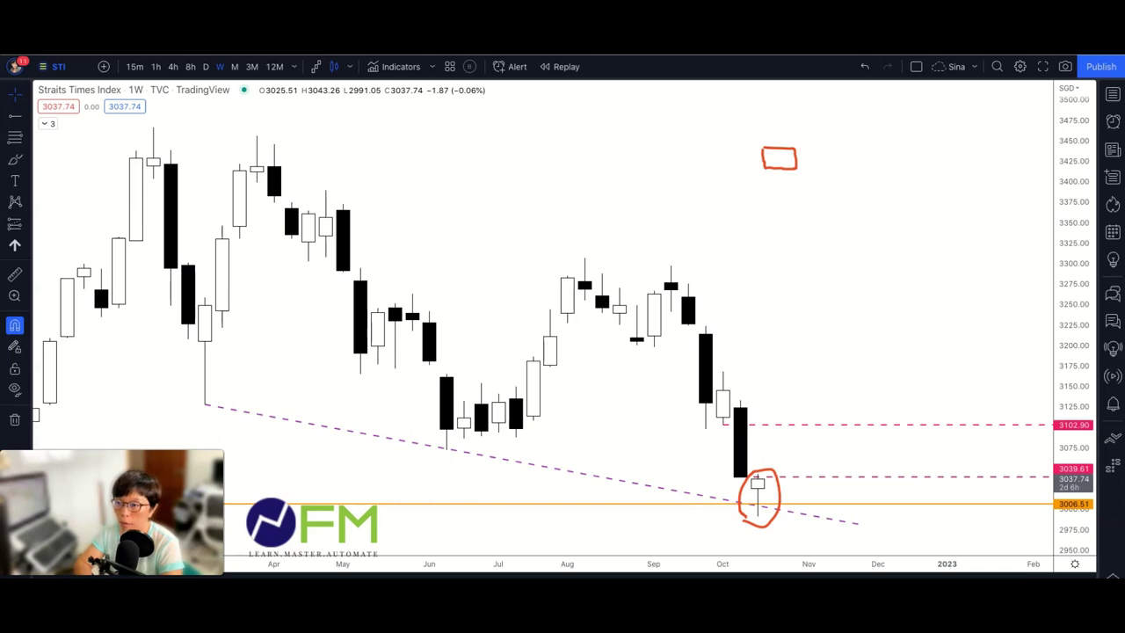
pyautogui.moveTo(781, 168); pyautogui.dragTo(780, 239)
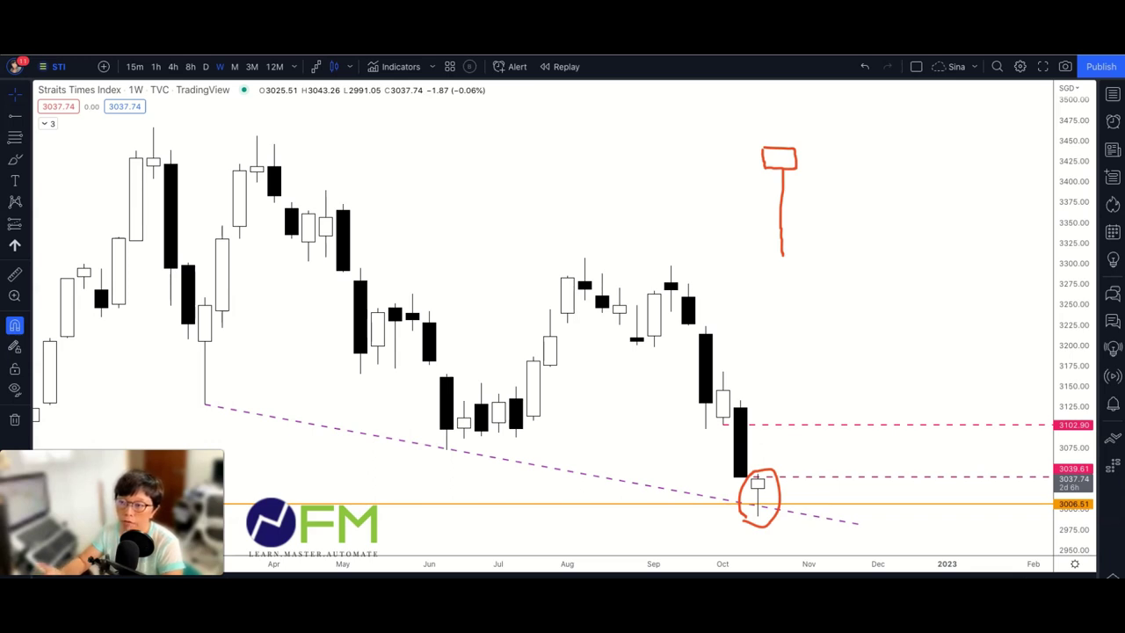
# - Label the sketched hammer's opening price 'O $1' and begin the low-price note
pyautogui.moveTo(818, 166); pyautogui.dragTo(808, 167)
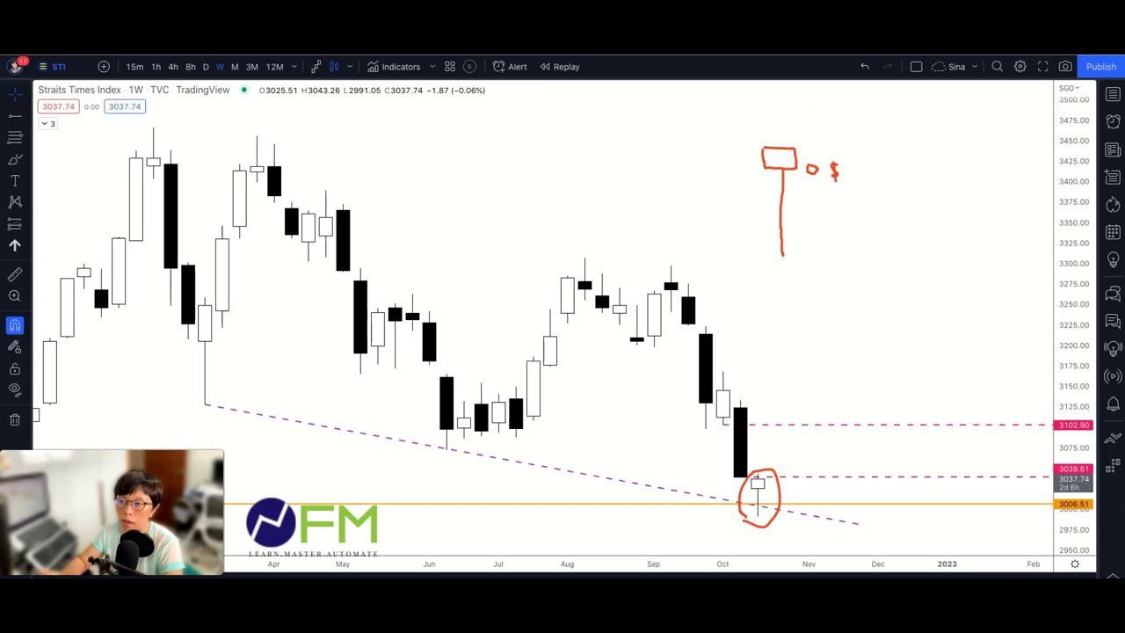
pyautogui.moveTo(845, 160); pyautogui.dragTo(847, 172)
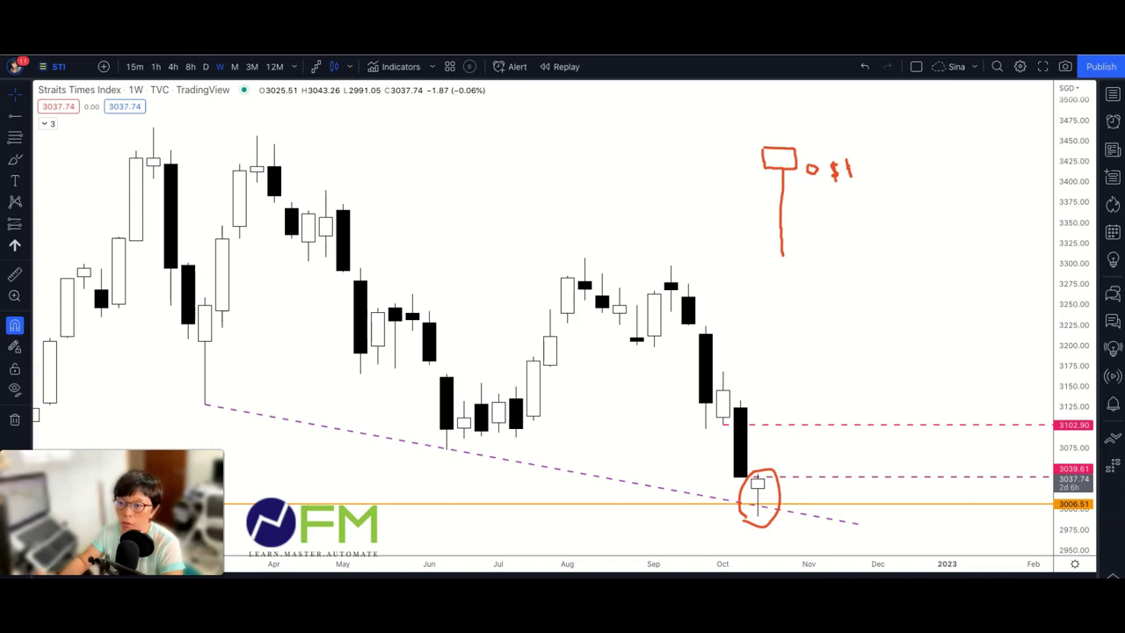
pyautogui.moveTo(831, 237)
pyautogui.mouseDown()
pyautogui.moveTo(832, 262)
pyautogui.moveTo(874, 250)
pyautogui.mouseUp()
# - Write 'L $0.20' at the wick bottom and 'C $1.30' at the top, and draw a base line
pyautogui.click(793, 250)
pyautogui.moveTo(794, 251); pyautogui.dragTo(802, 262)
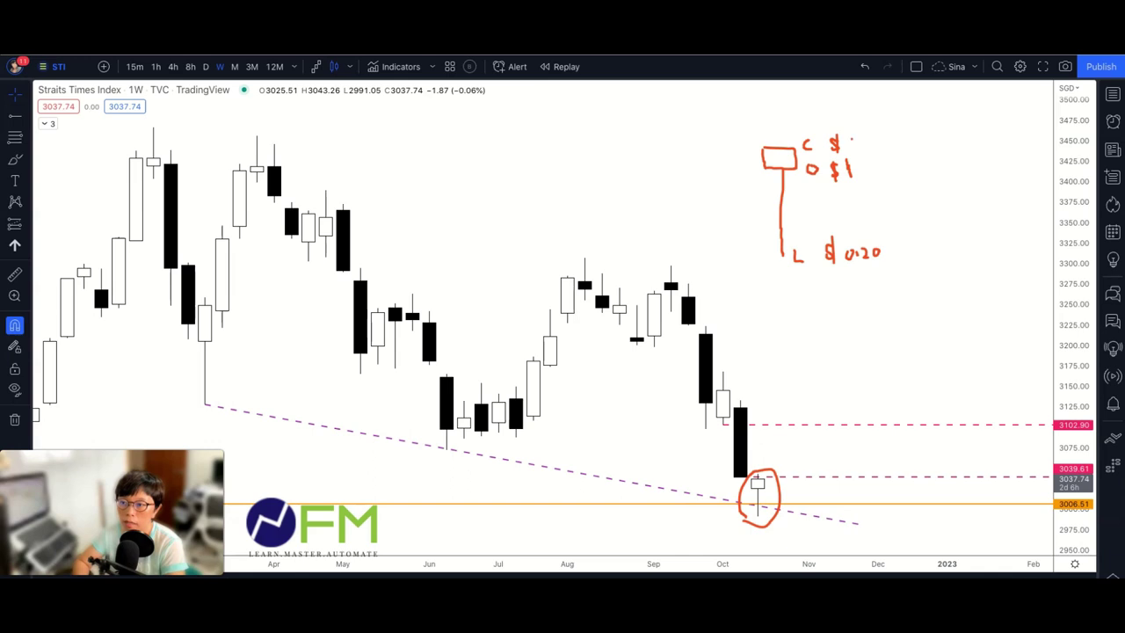
pyautogui.moveTo(863, 142); pyautogui.dragTo(882, 139)
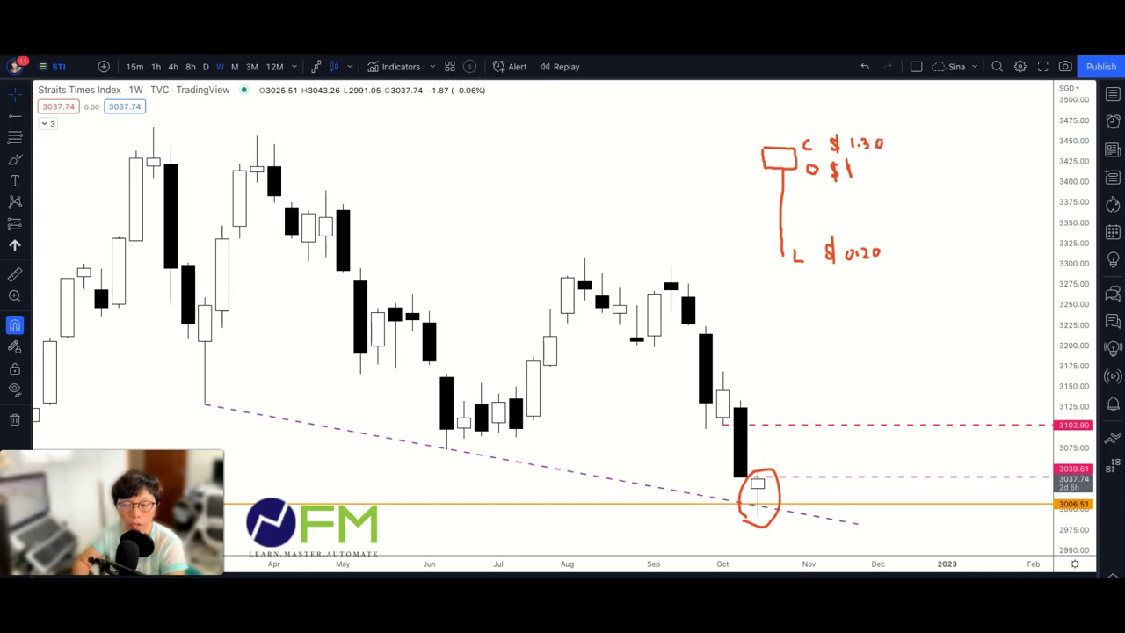
pyautogui.moveTo(749, 259); pyautogui.dragTo(779, 258)
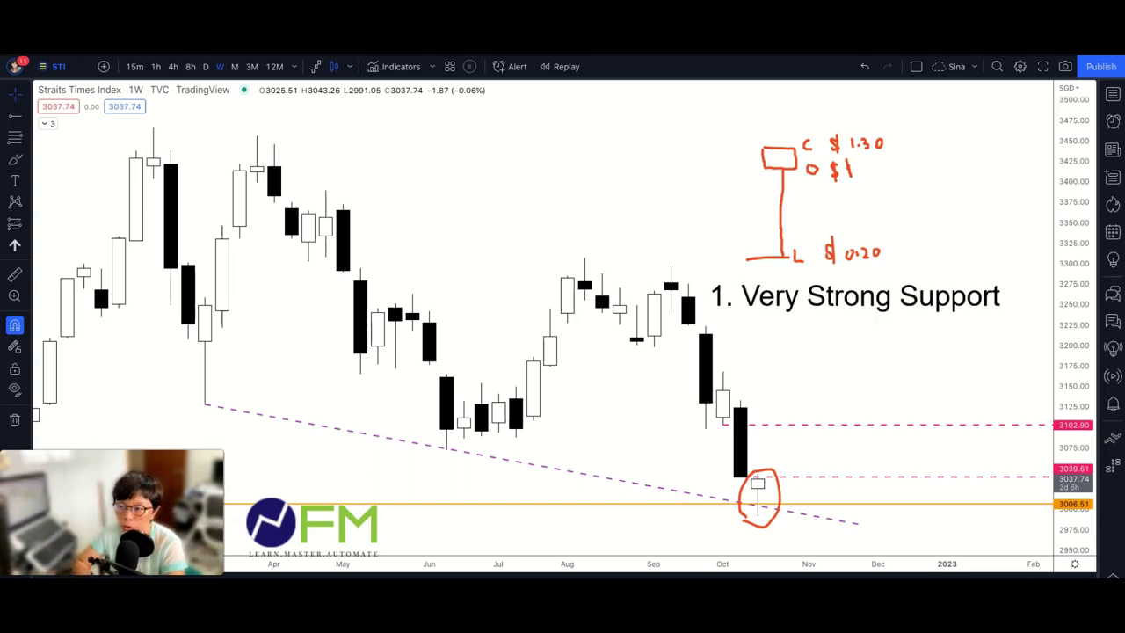
# - Draw support lines under the hammer's low, arrows at the circled candle, and a line from its top
pyautogui.moveTo(735, 254)
pyautogui.mouseDown()
pyautogui.moveTo(798, 254)
pyautogui.moveTo(786, 266)
pyautogui.moveTo(798, 264)
pyautogui.mouseUp()
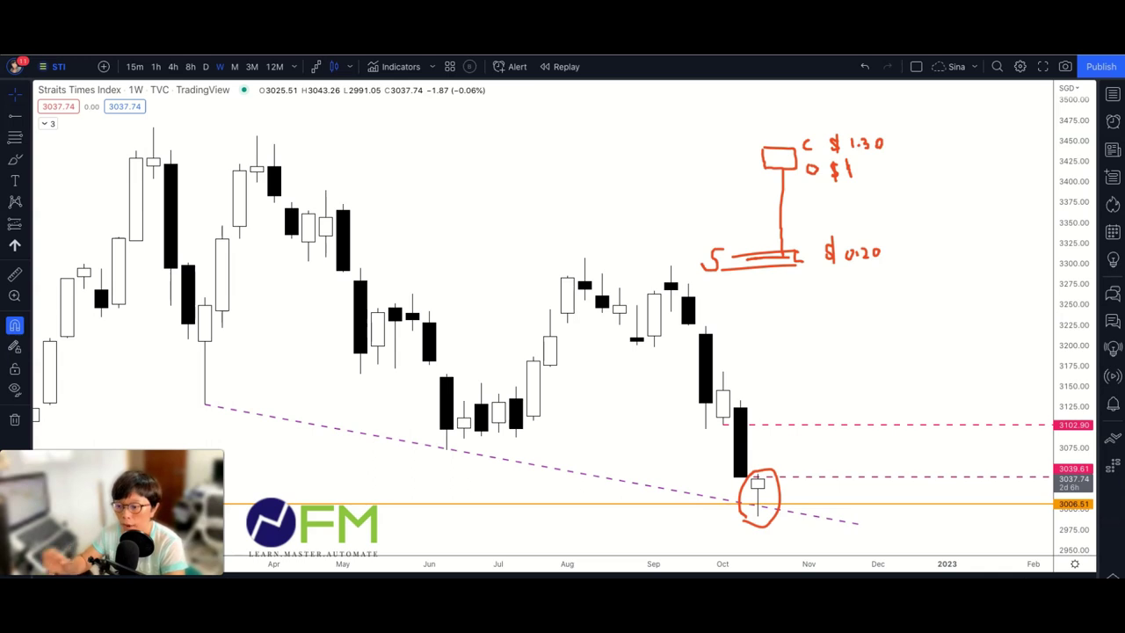
pyautogui.moveTo(810, 537)
pyautogui.mouseDown()
pyautogui.moveTo(785, 527)
pyautogui.moveTo(793, 491)
pyautogui.moveTo(805, 499)
pyautogui.mouseUp()
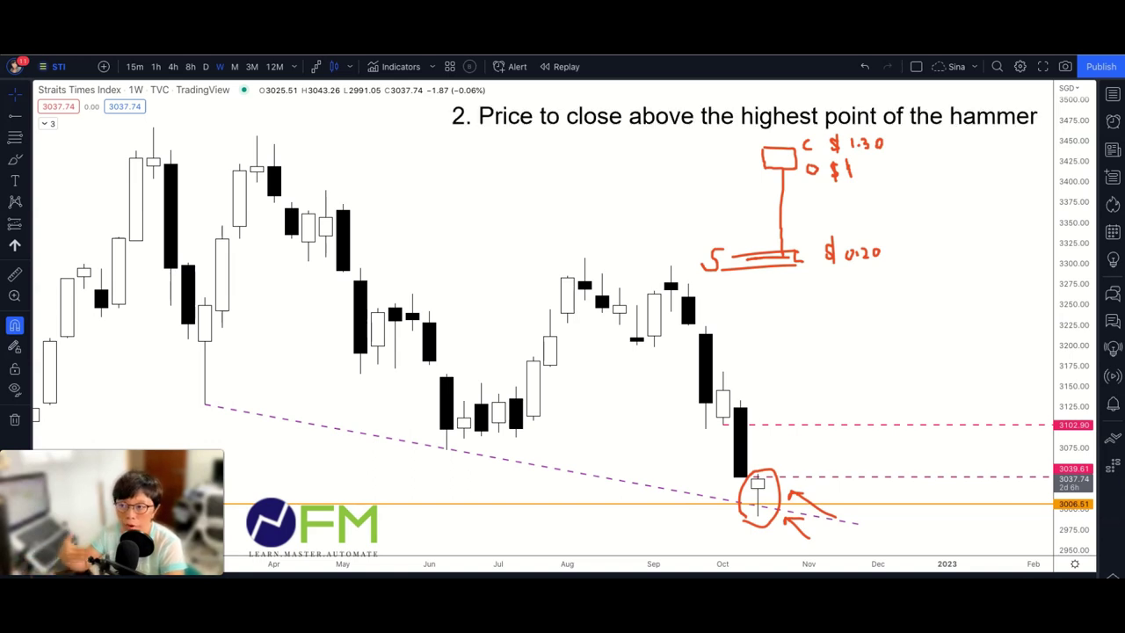
pyautogui.moveTo(774, 147); pyautogui.dragTo(942, 155)
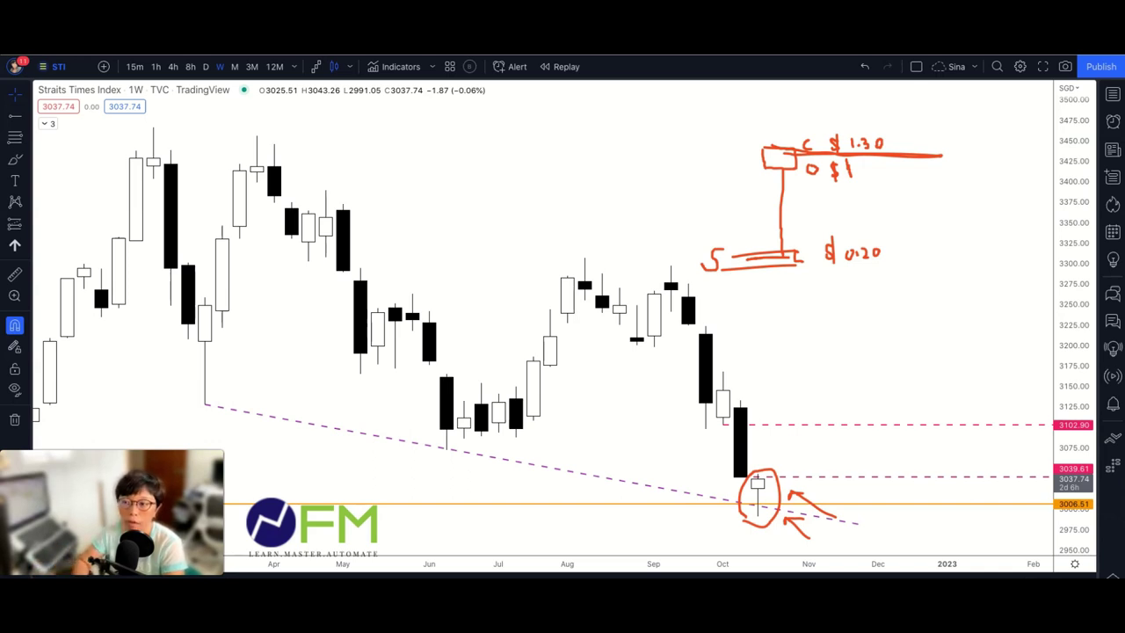
# - Clear the red annotations, recentre the latest weekly candles and stretch the price scale
pyautogui.press('Escape')
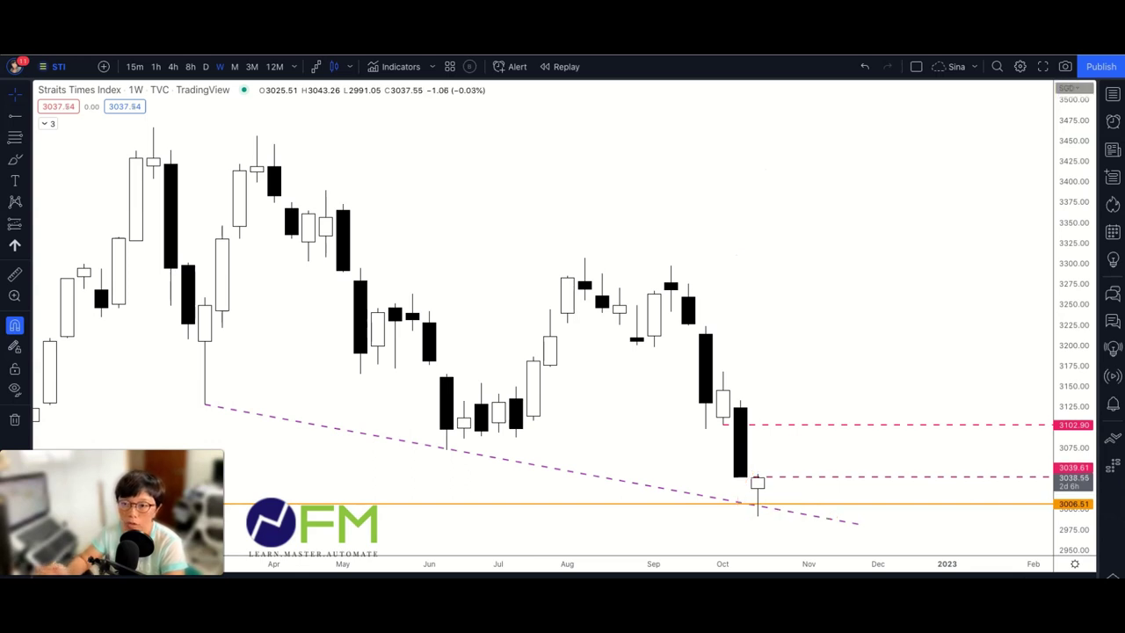
pyautogui.scroll(-3, 736, 288)
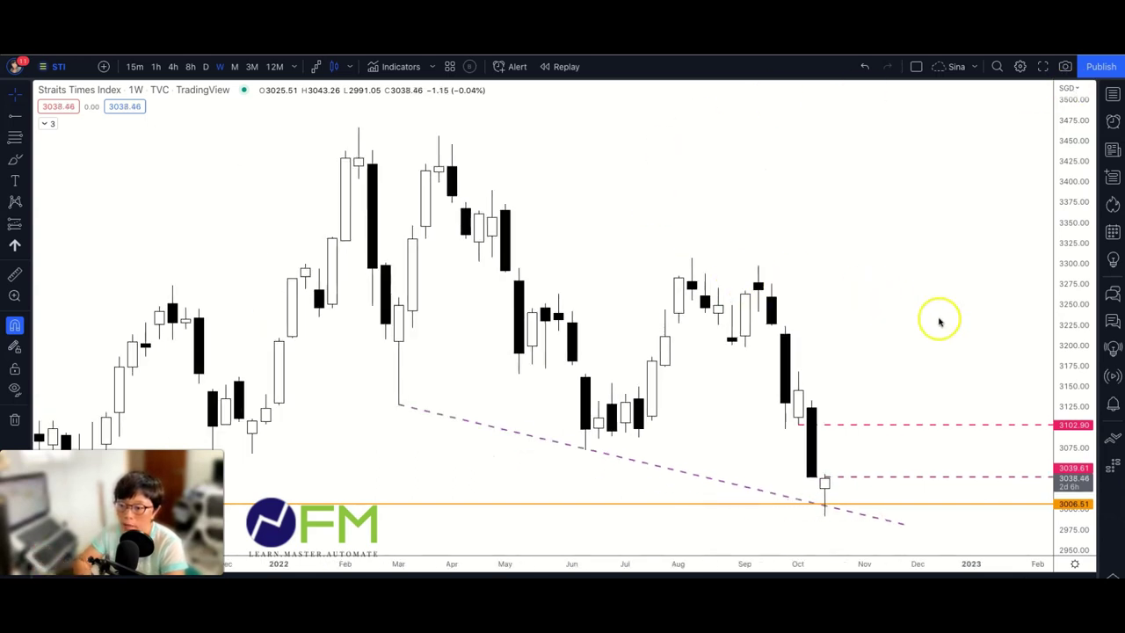
pyautogui.moveTo(1071, 396); pyautogui.dragTo(793, 193)
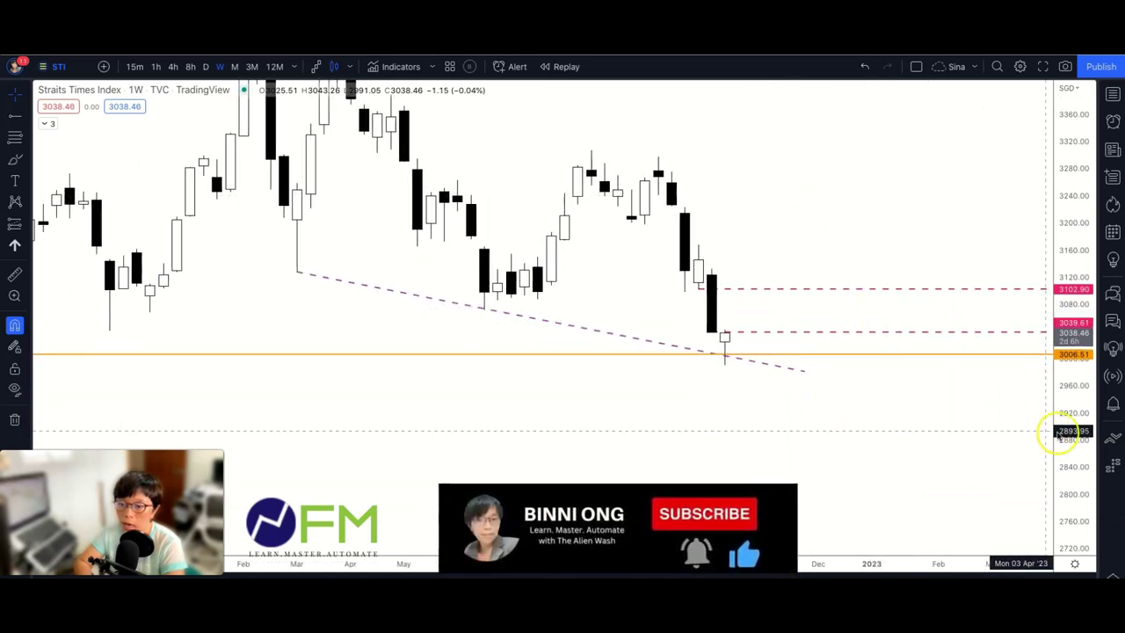
pyautogui.moveTo(1079, 433); pyautogui.dragTo(1077, 333)
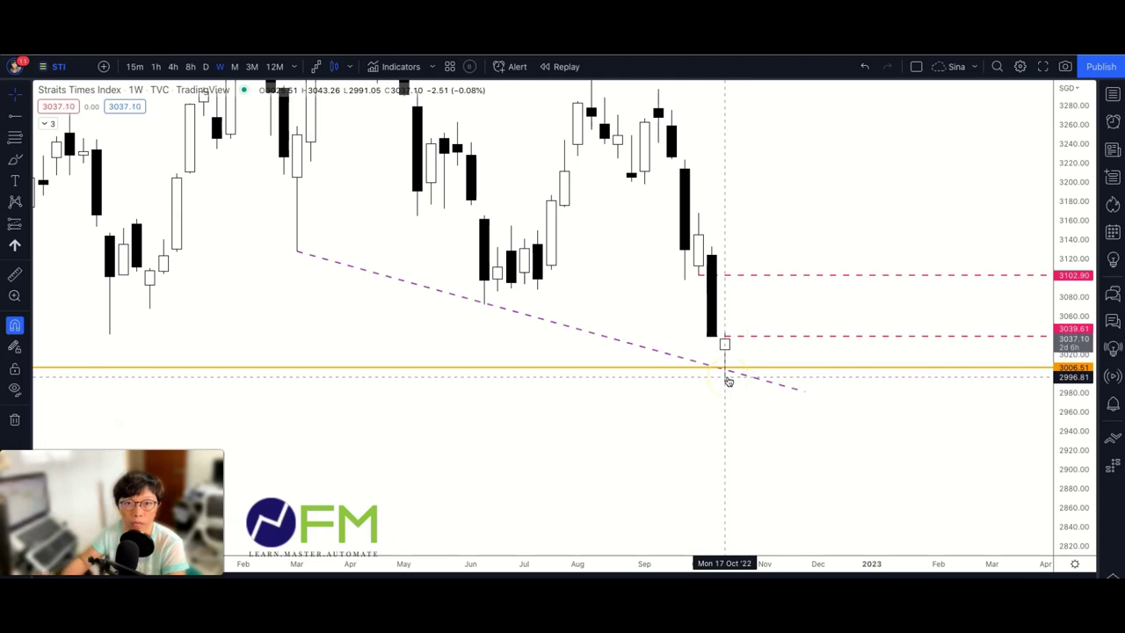
# - Zoom out to mid-2021 history and mark the trendline's March and June 2022 lows
pyautogui.click(735, 427)
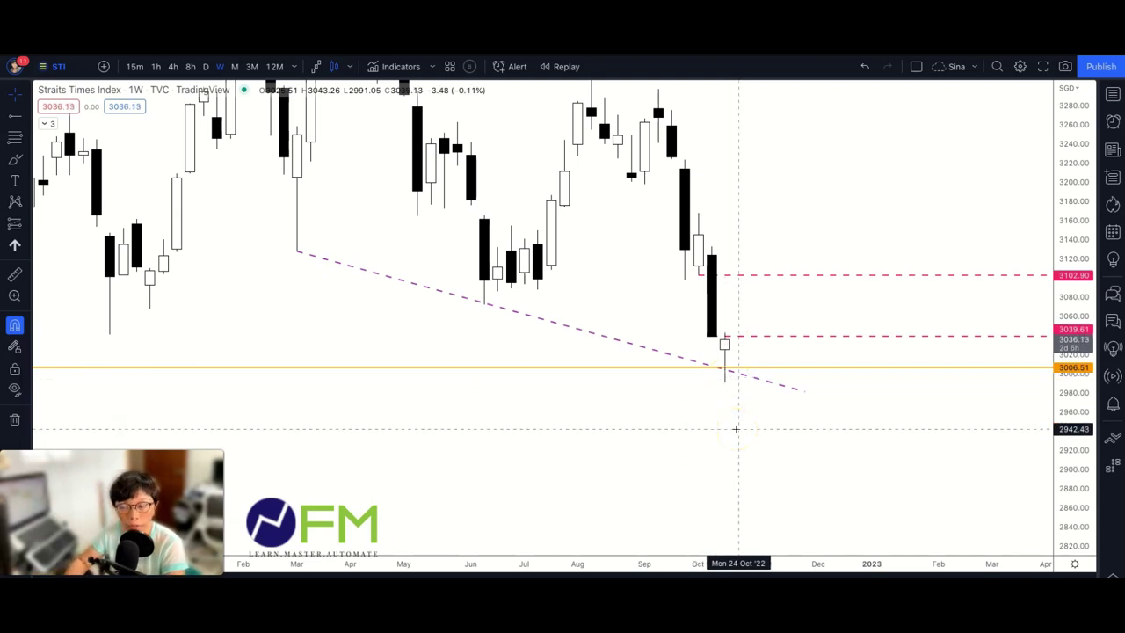
pyautogui.moveTo(1060, 397); pyautogui.dragTo(1074, 509)
pyautogui.moveTo(892, 460); pyautogui.dragTo(846, 474)
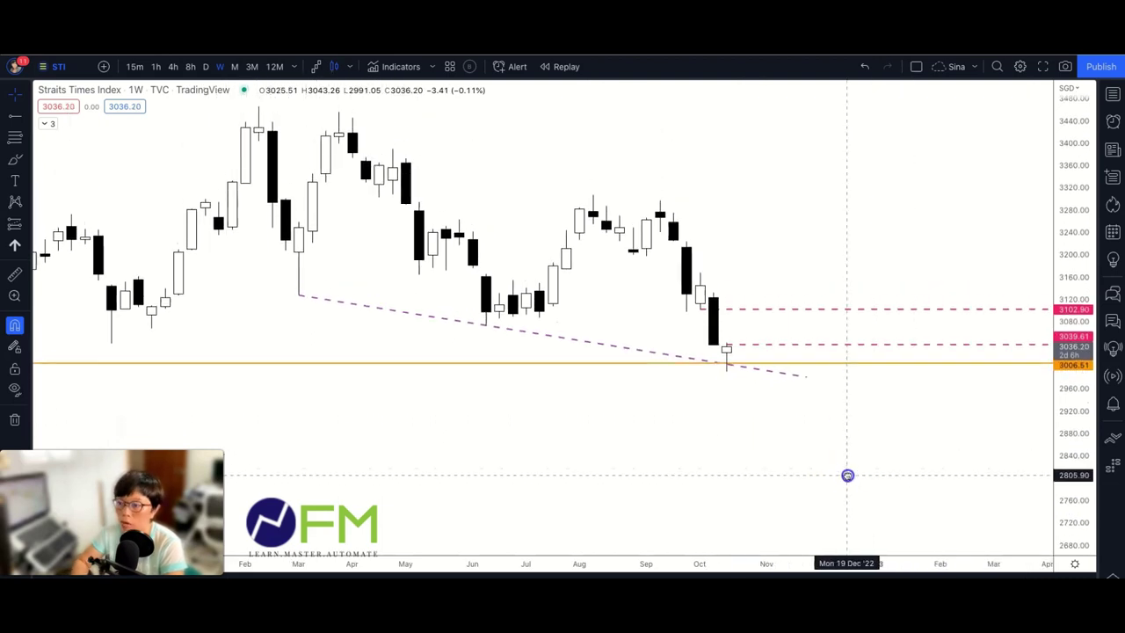
pyautogui.click(732, 377)
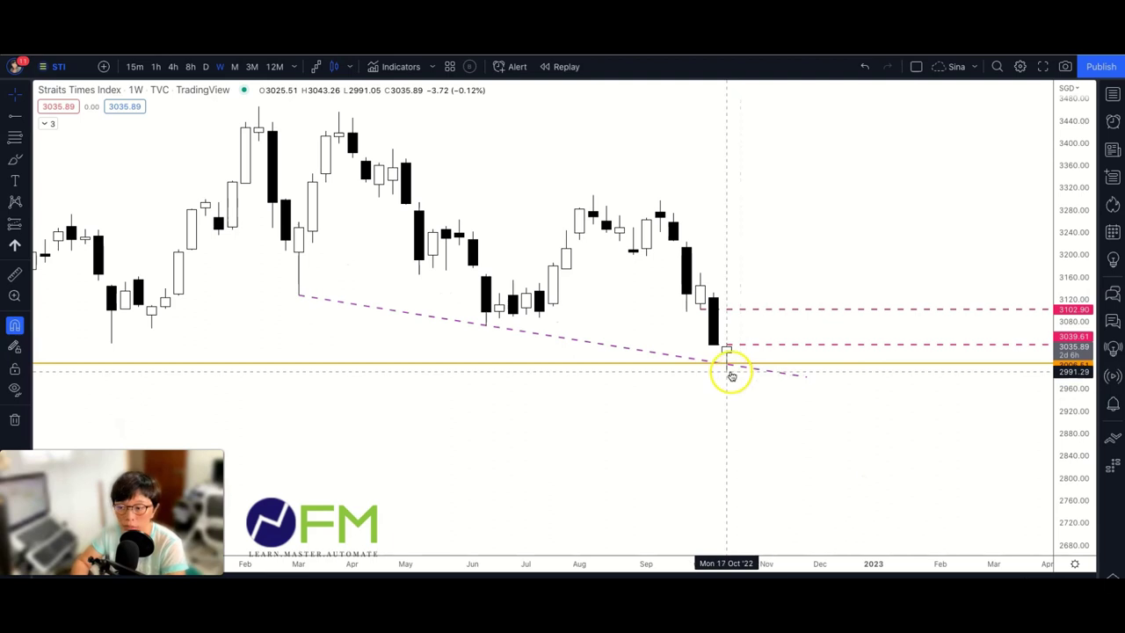
pyautogui.moveTo(731, 377); pyautogui.dragTo(789, 380)
pyautogui.scroll(-3, 788, 379)
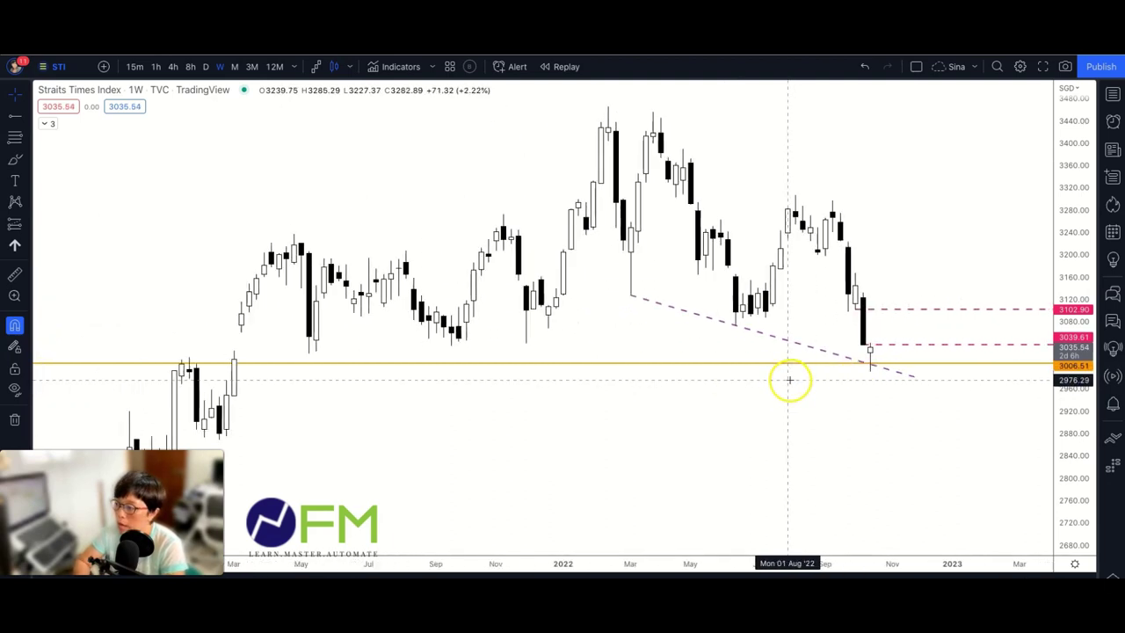
pyautogui.moveTo(872, 385); pyautogui.dragTo(755, 434)
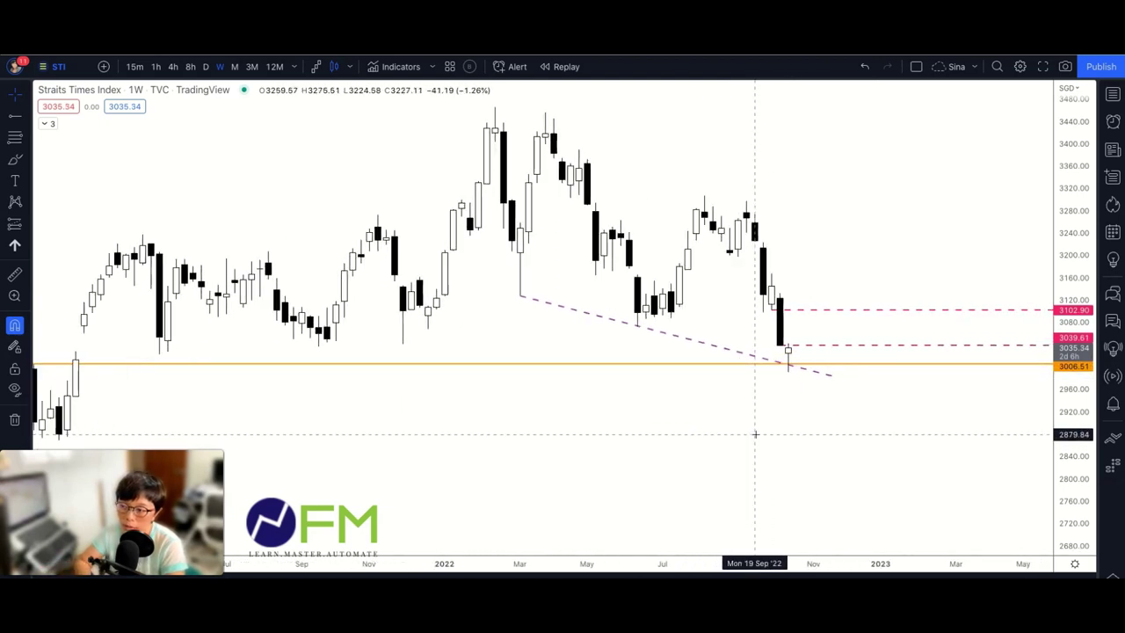
pyautogui.click(519, 295)
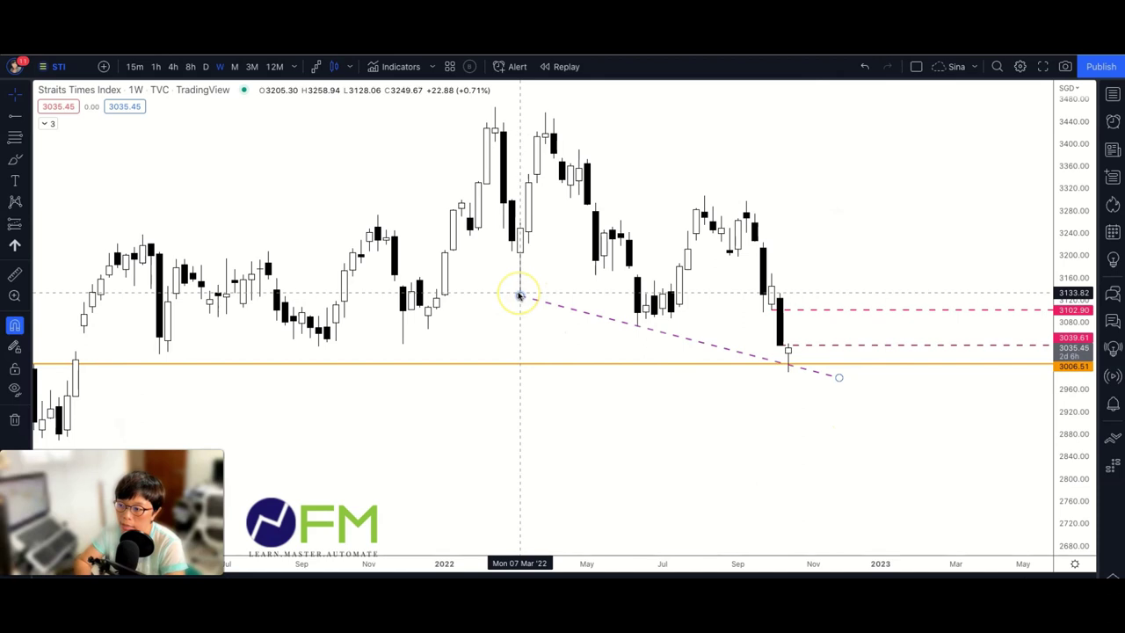
pyautogui.moveTo(522, 296); pyautogui.dragTo(707, 339)
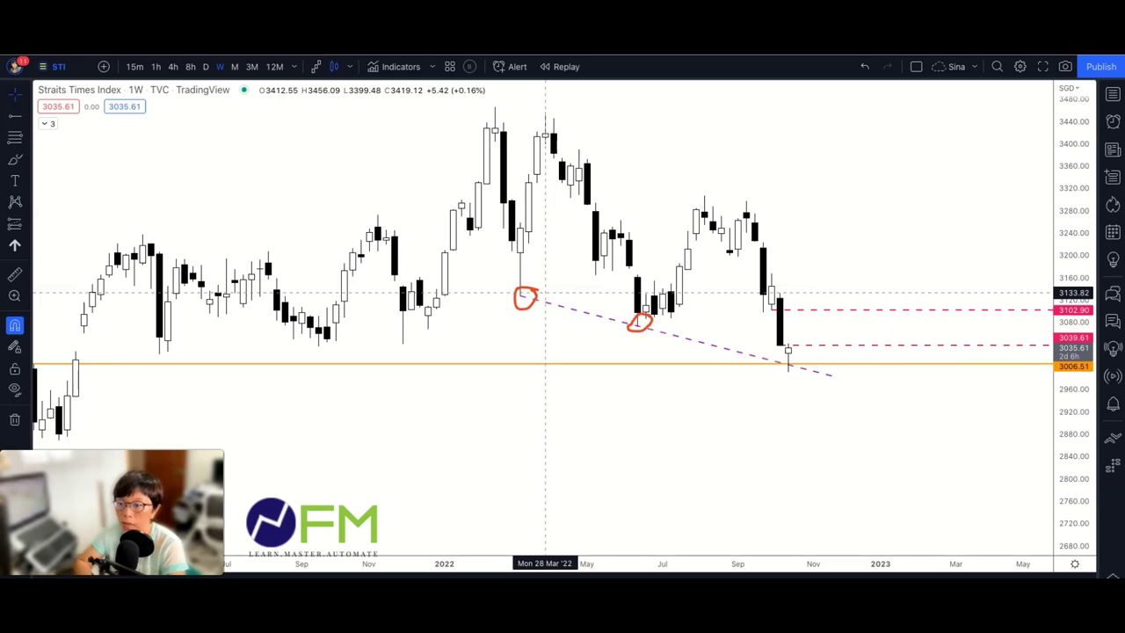
# - Zoom back in on 2022 and stretch the weekly price scale vertically
pyautogui.scroll(3, 626, 147)
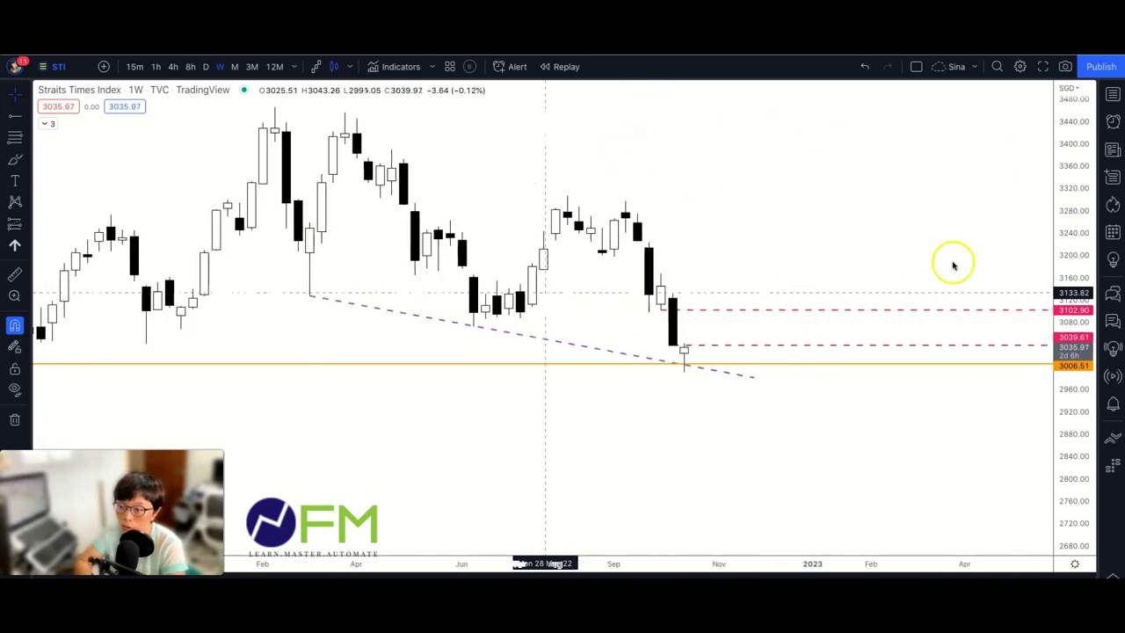
pyautogui.moveTo(1070, 411); pyautogui.dragTo(1073, 256)
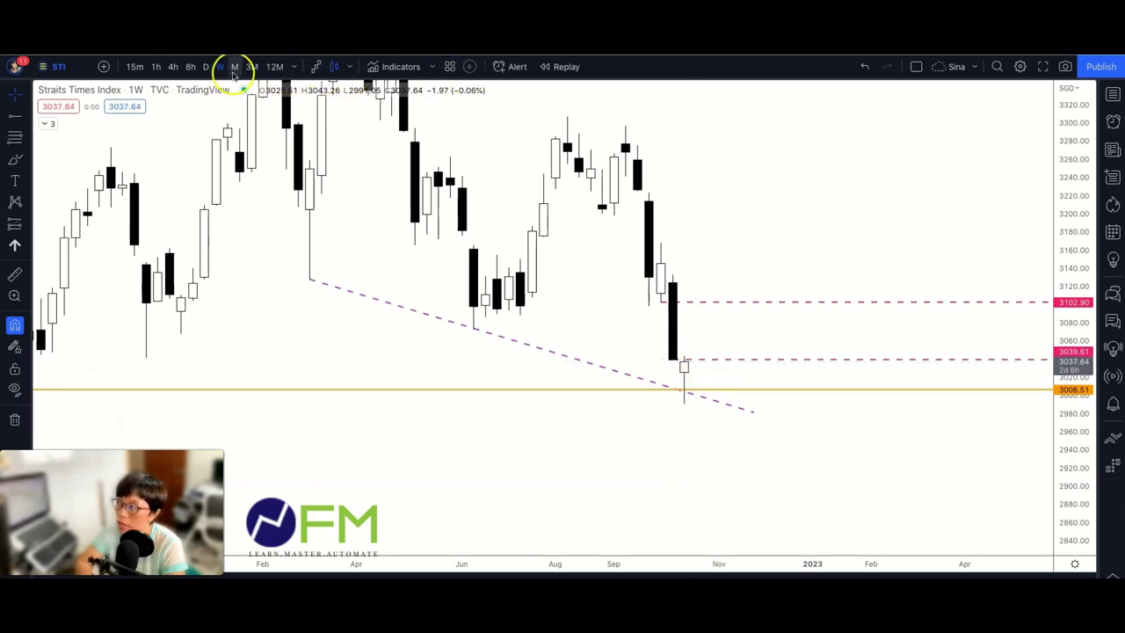
# - Switch the Straits Times Index to daily candles and stretch the price scale around the October lows
pyautogui.click(206, 67)
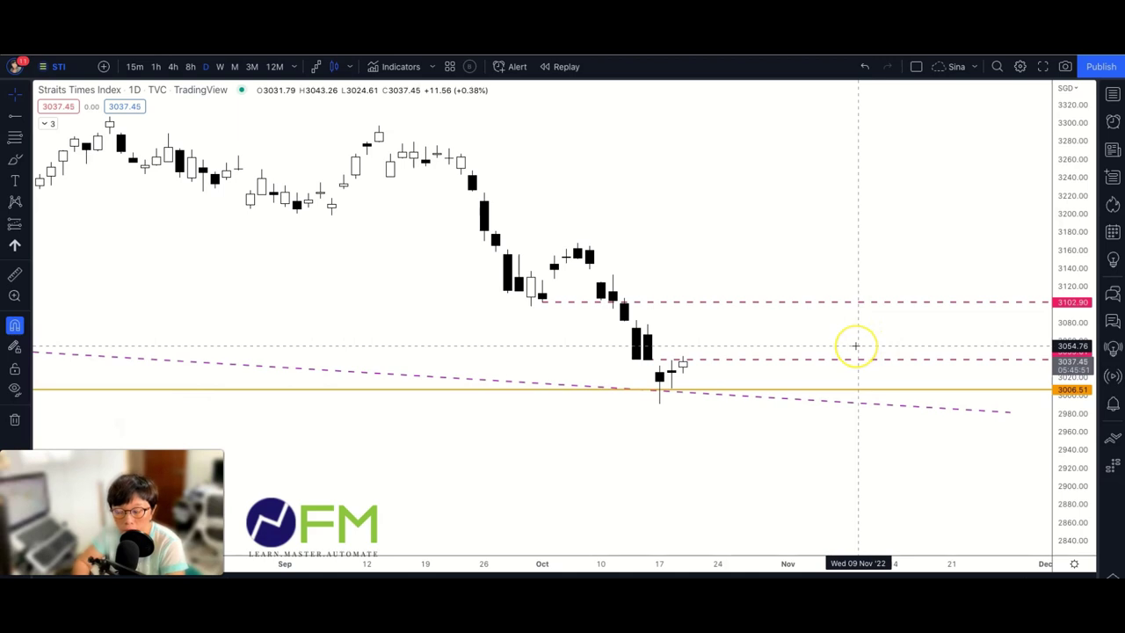
pyautogui.moveTo(1074, 412); pyautogui.dragTo(1073, 290)
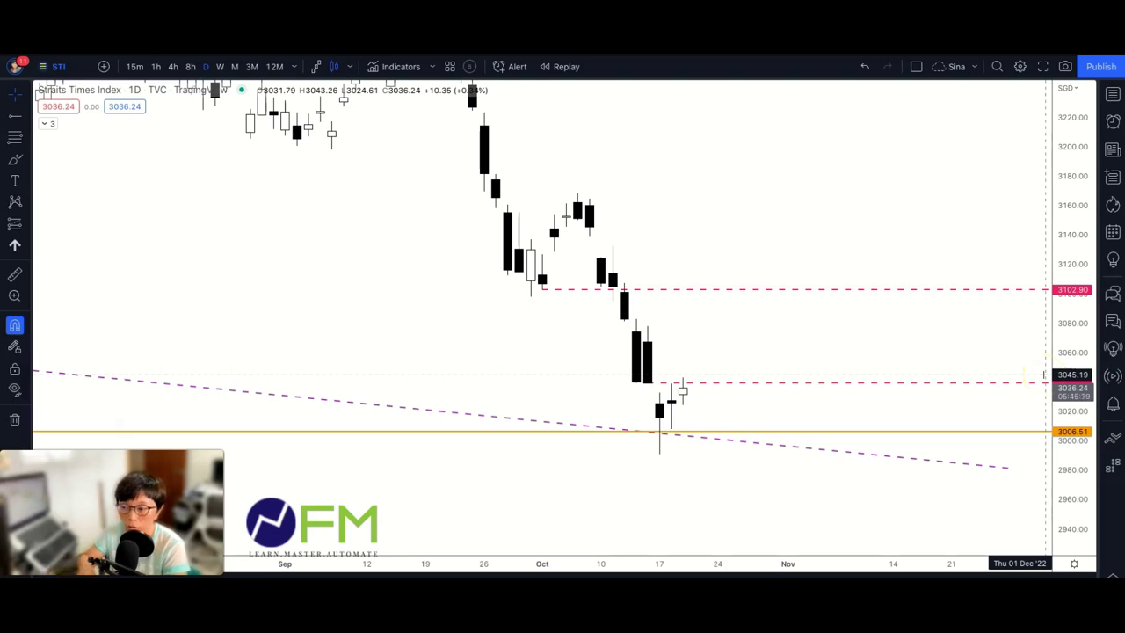
pyautogui.click(643, 390)
pyautogui.click(729, 388)
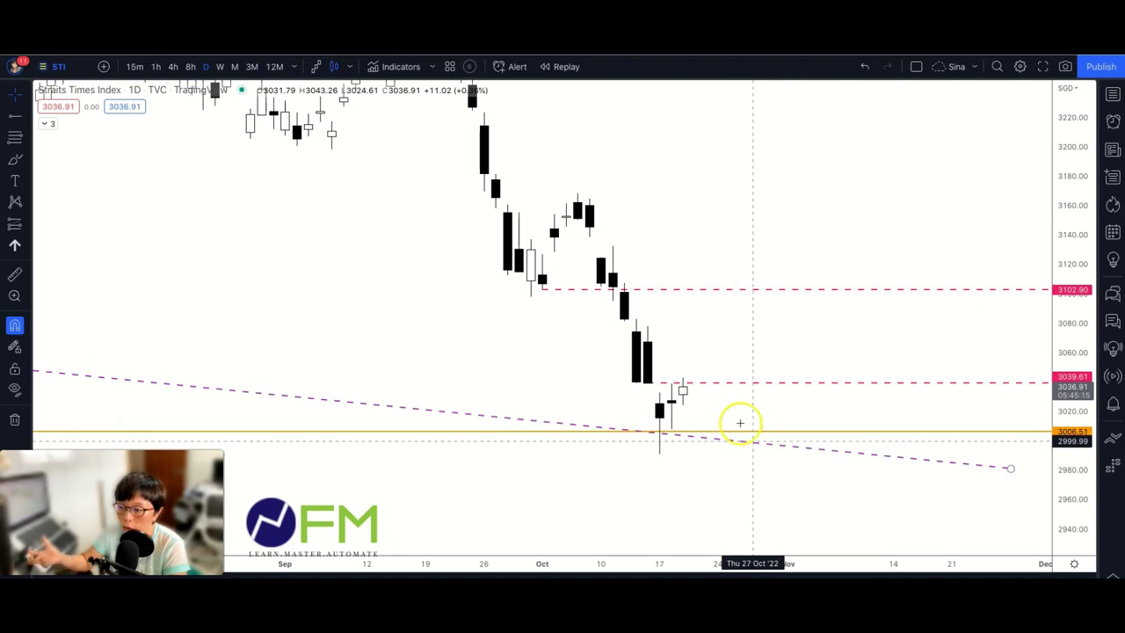
pyautogui.click(714, 384)
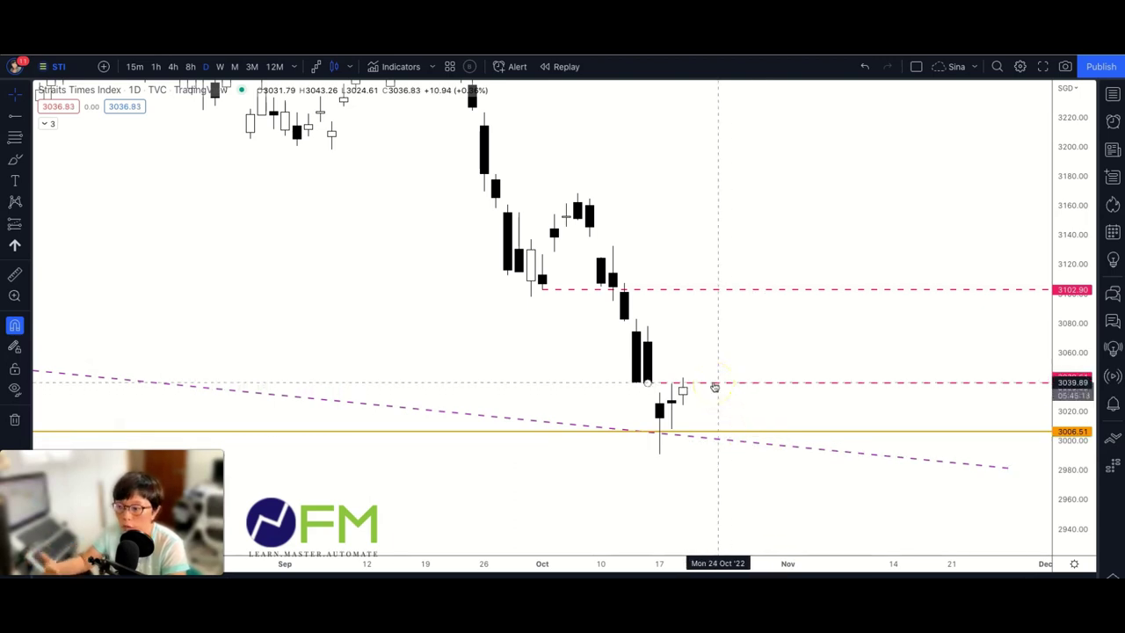